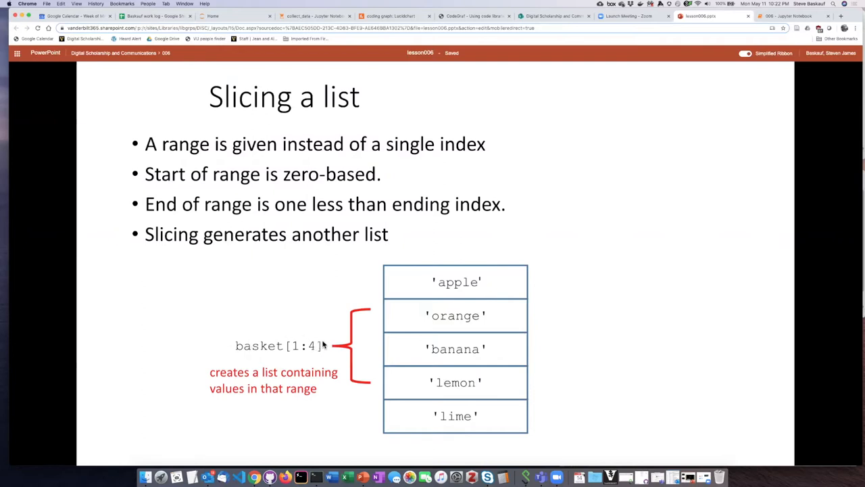
{"action": "left_click", "coordinate": [567, 257]}
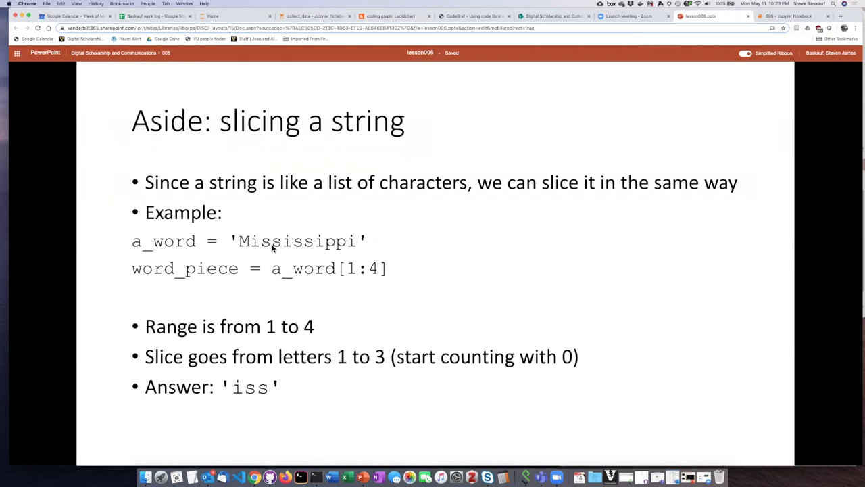
Step: Highlight the fruit list in the basket cell, then run it to print ['orange', 'banana', 'lemon']
{"action": "left_click", "coordinate": [788, 16]}
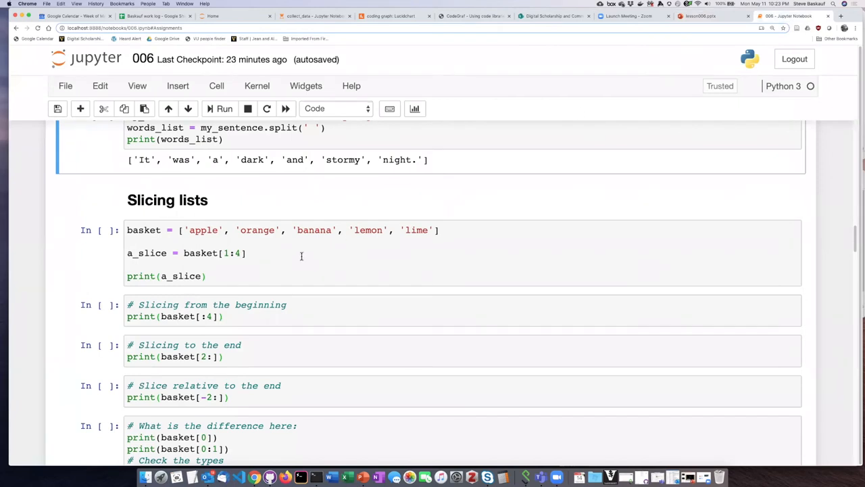
{"action": "scroll", "coordinate": [301, 256], "scroll_direction": "down", "scroll_amount": 1}
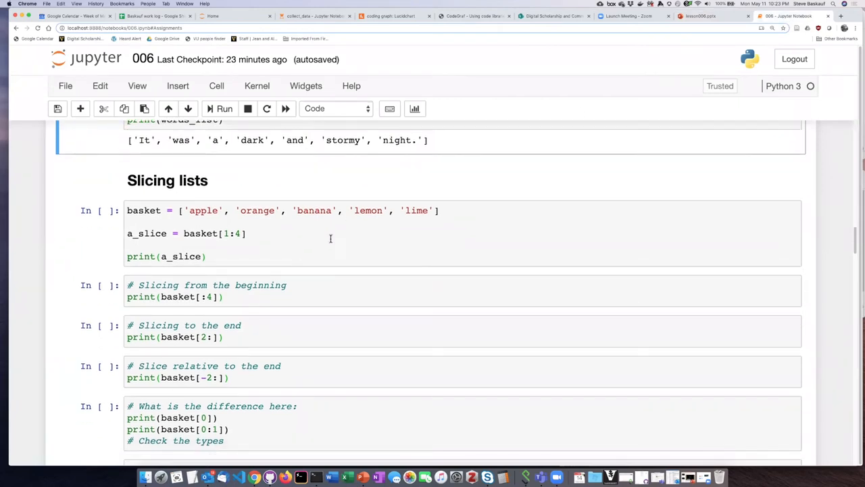
{"action": "left_click_drag", "start_coordinate": [445, 211], "coordinate": [163, 218]}
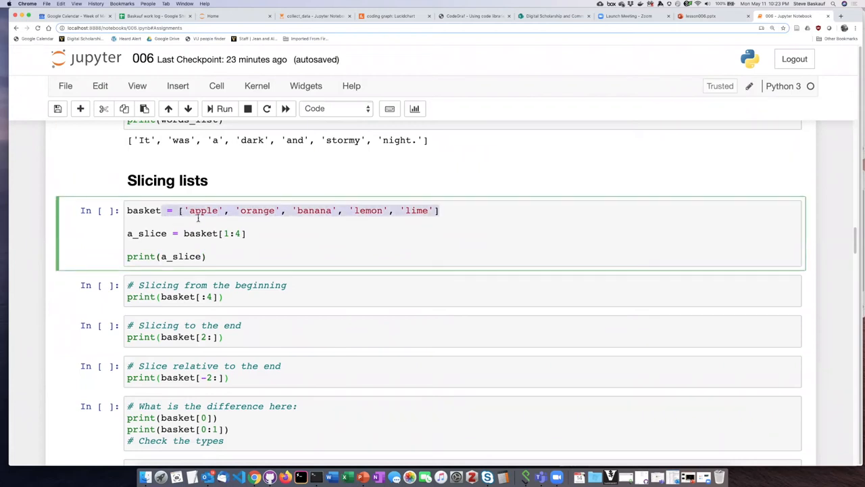
{"action": "left_click", "coordinate": [278, 223]}
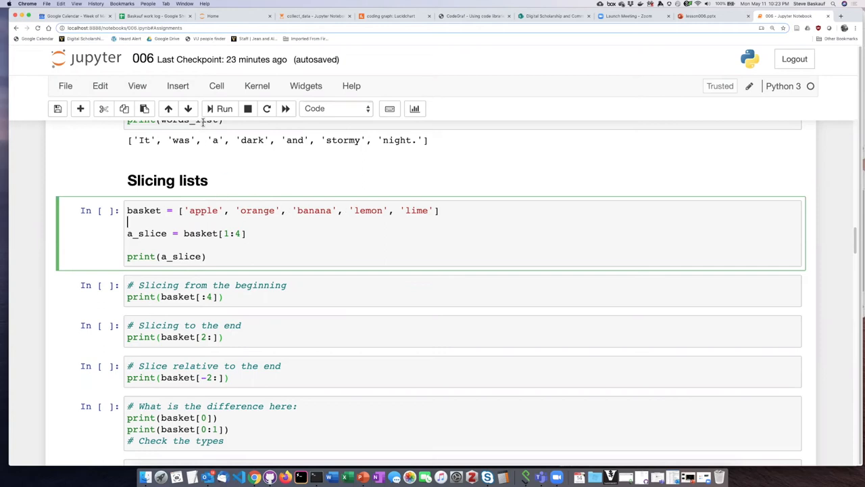
{"action": "left_click", "coordinate": [219, 108]}
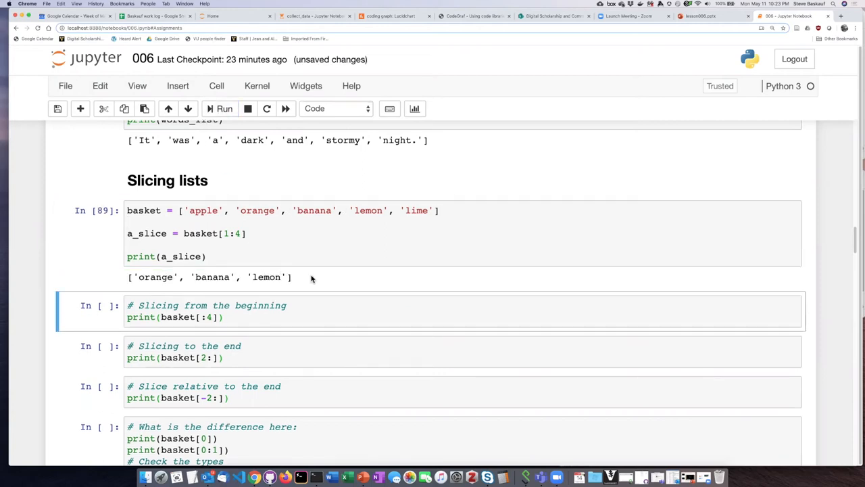
{"action": "scroll", "coordinate": [313, 279], "scroll_direction": "down", "scroll_amount": 1}
{"action": "scroll", "coordinate": [313, 279], "scroll_direction": "down", "scroll_amount": 1}
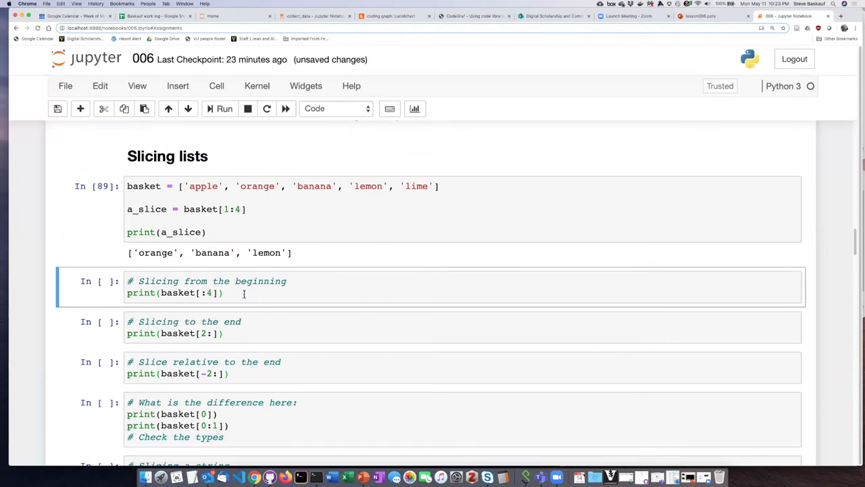
Step: Run the basket[:4] and basket[2:] cells to show slicing from the start and to the end
{"action": "left_click", "coordinate": [257, 292]}
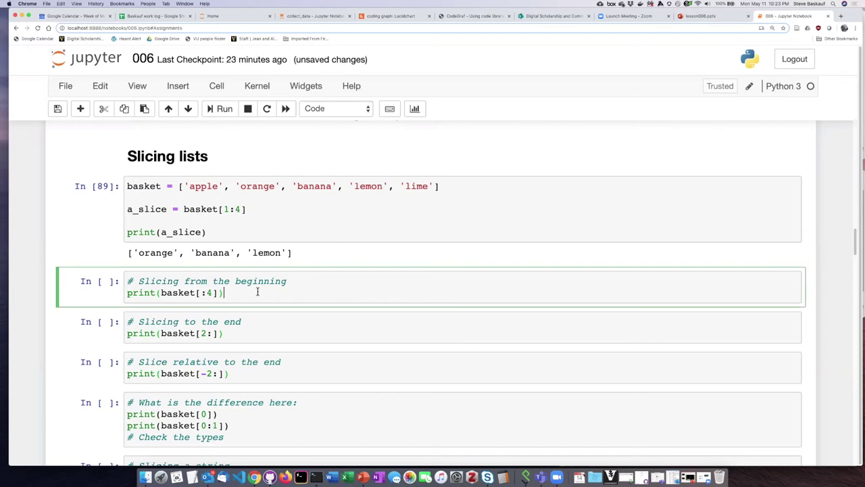
{"action": "left_click", "coordinate": [220, 108]}
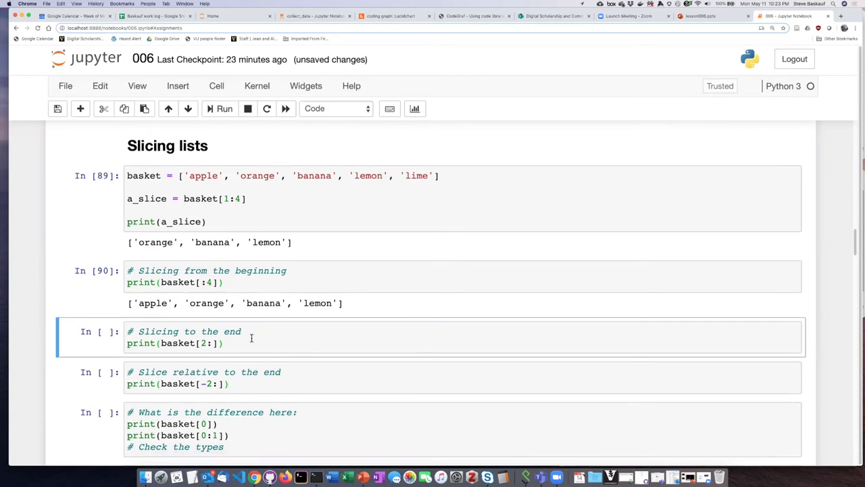
{"action": "scroll", "coordinate": [251, 337], "scroll_direction": "down", "scroll_amount": 1}
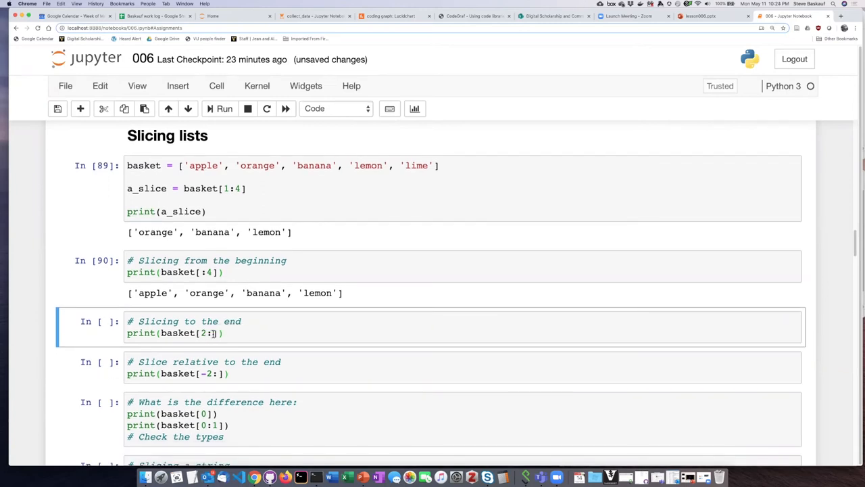
{"action": "left_click", "coordinate": [213, 334]}
{"action": "left_click", "coordinate": [220, 109]}
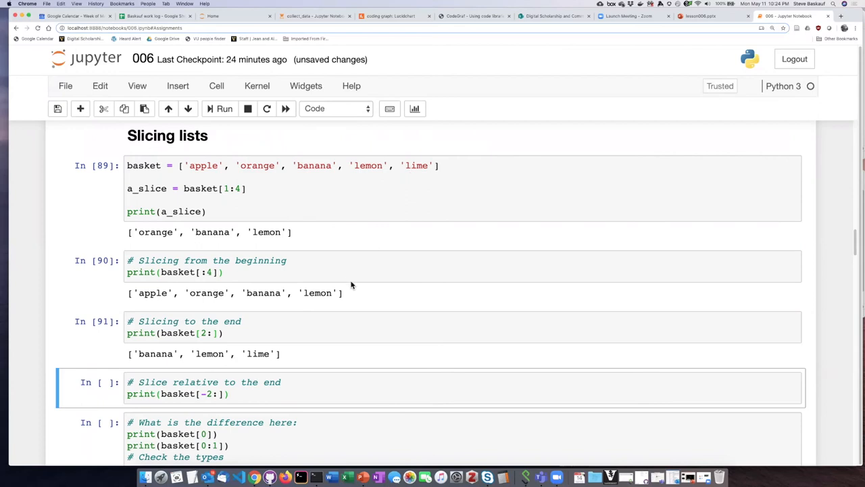
{"action": "scroll", "coordinate": [352, 275], "scroll_direction": "down", "scroll_amount": 1}
{"action": "scroll", "coordinate": [351, 276], "scroll_direction": "down", "scroll_amount": 2}
{"action": "scroll", "coordinate": [351, 274], "scroll_direction": "down", "scroll_amount": 2}
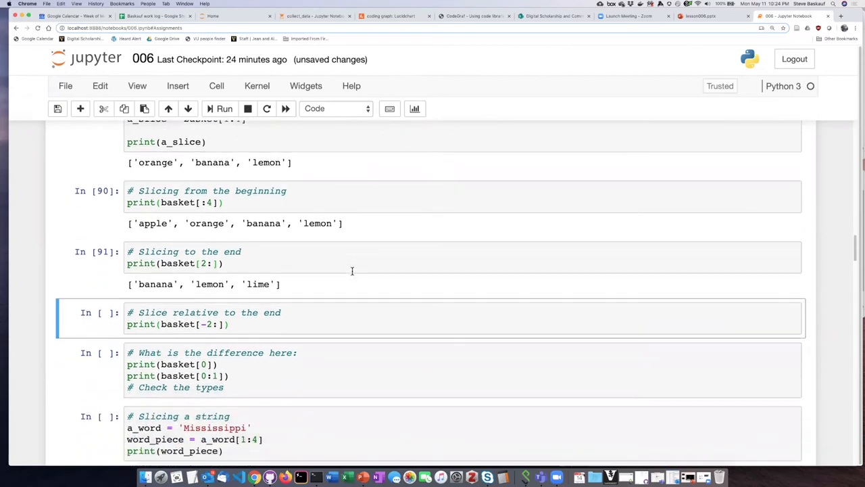
{"action": "scroll", "coordinate": [352, 272], "scroll_direction": "down", "scroll_amount": 1}
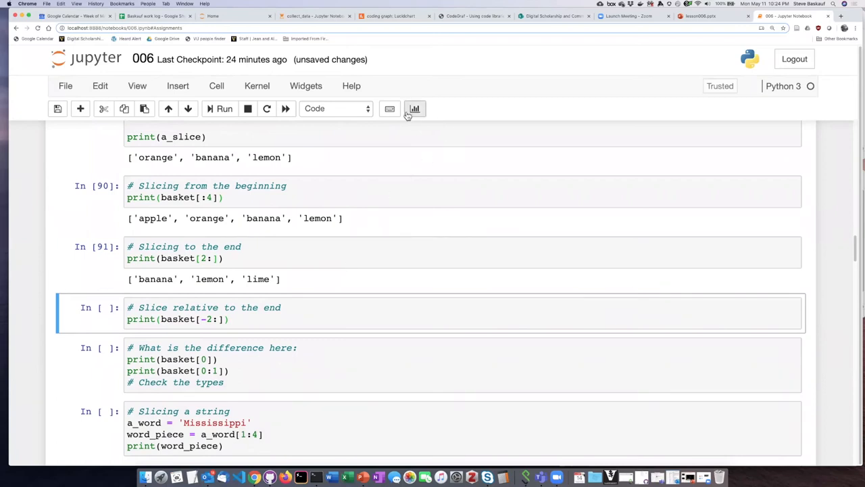
Step: Adjust the -2 index in the basket[-2:] cell and run the slice relative to the end
{"action": "left_click", "coordinate": [208, 318]}
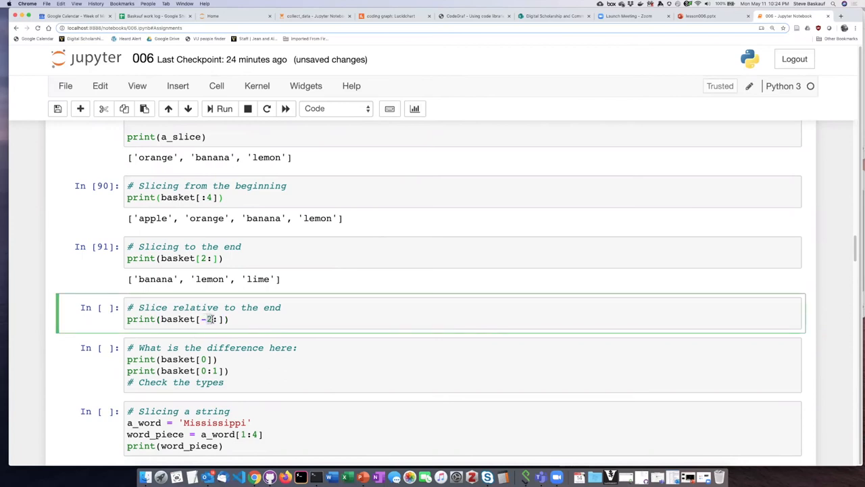
{"action": "type", "text": ":"}
{"action": "left_click", "coordinate": [219, 109]}
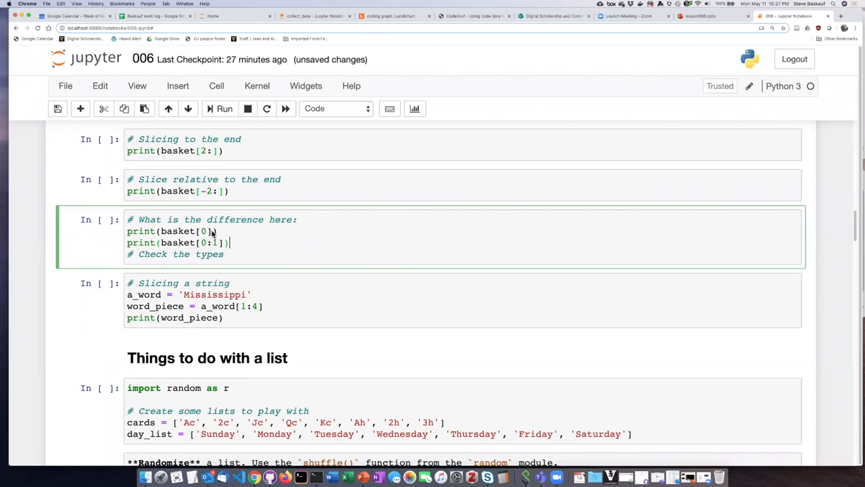
Step: Run the basket[0] versus basket[0:1] cell, highlighting the 'apple' item against the ['apple'] list
{"action": "left_click", "coordinate": [212, 230]}
{"action": "left_click_drag", "start_coordinate": [225, 243], "coordinate": [197, 243]}
{"action": "left_click", "coordinate": [246, 236]}
{"action": "left_click", "coordinate": [224, 109]}
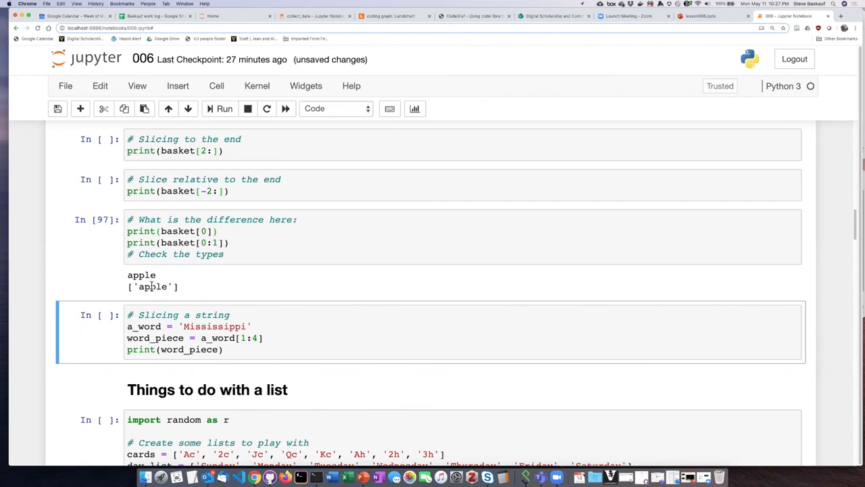
{"action": "left_click_drag", "start_coordinate": [179, 287], "coordinate": [127, 287]}
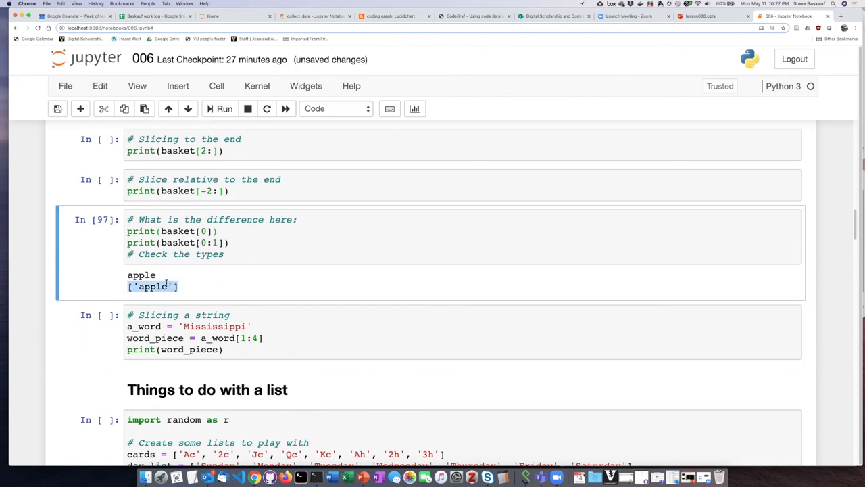
{"action": "left_click", "coordinate": [190, 284]}
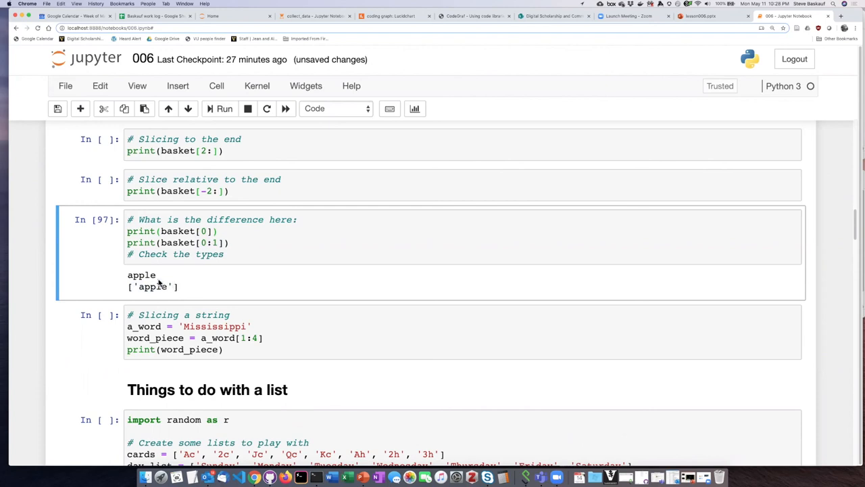
Step: Wrap basket[0] and basket[0:1] in type() within both print lines
{"action": "left_click", "coordinate": [163, 231]}
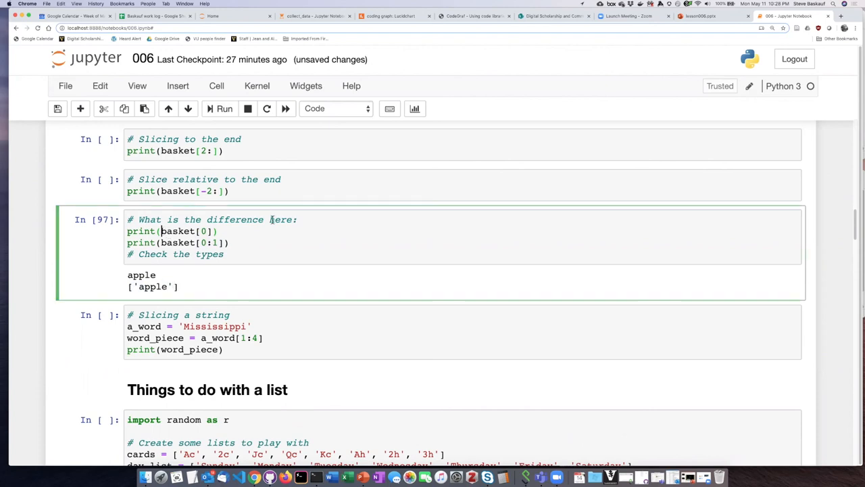
{"action": "type", "text": "ty"}
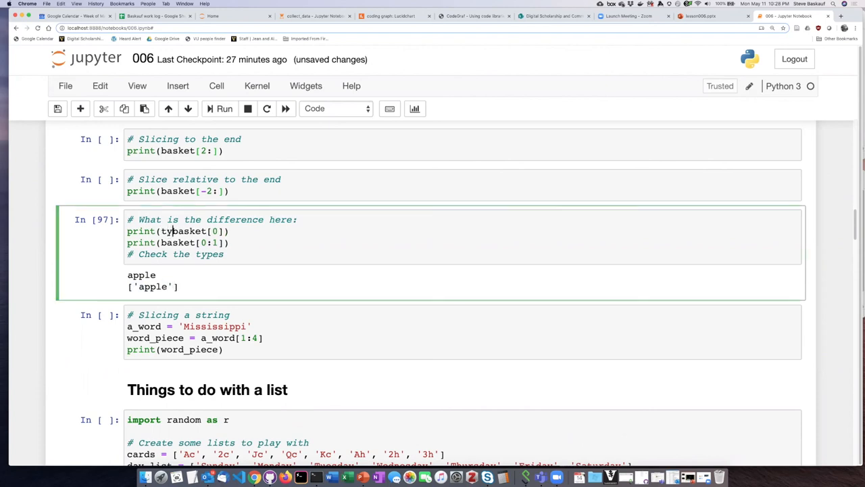
{"action": "type", "text": "pe("}
{"action": "type", "text": ")"}
{"action": "left_click", "coordinate": [190, 231]}
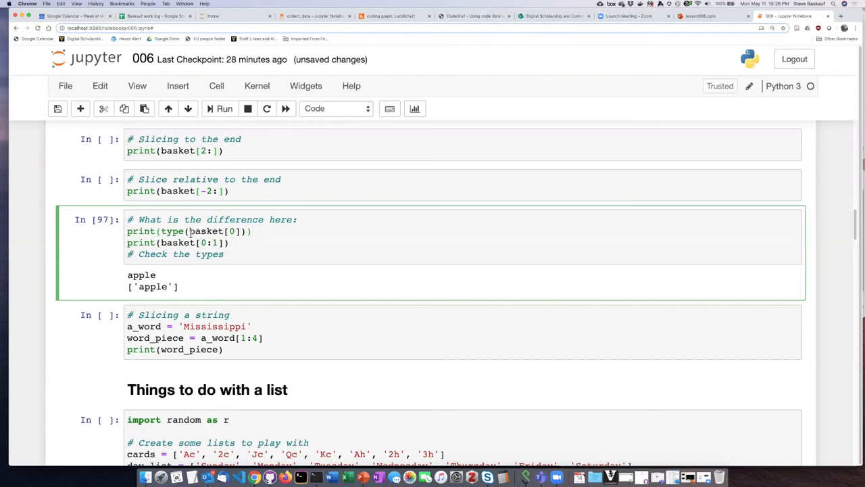
{"action": "left_click", "coordinate": [162, 242]}
{"action": "type", "text": "type("}
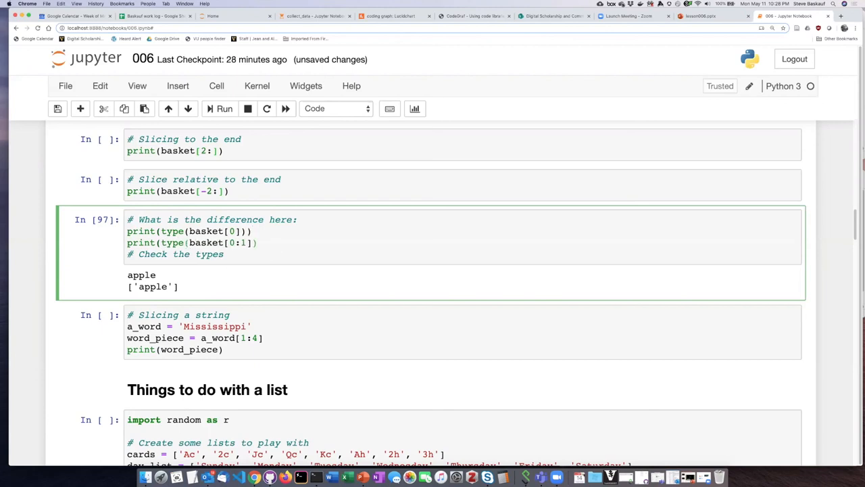
{"action": "type", "text": ")"}
Step: Run the type-check cell to print <class 'str'> and <class 'list'>
{"action": "left_click", "coordinate": [221, 108]}
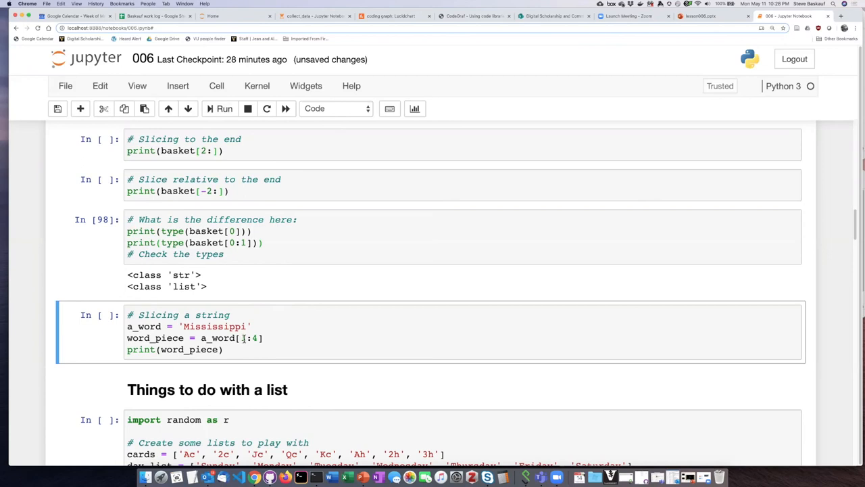
Step: Run the Mississippi string-slicing cell and highlight its output iss
{"action": "left_click", "coordinate": [242, 338]}
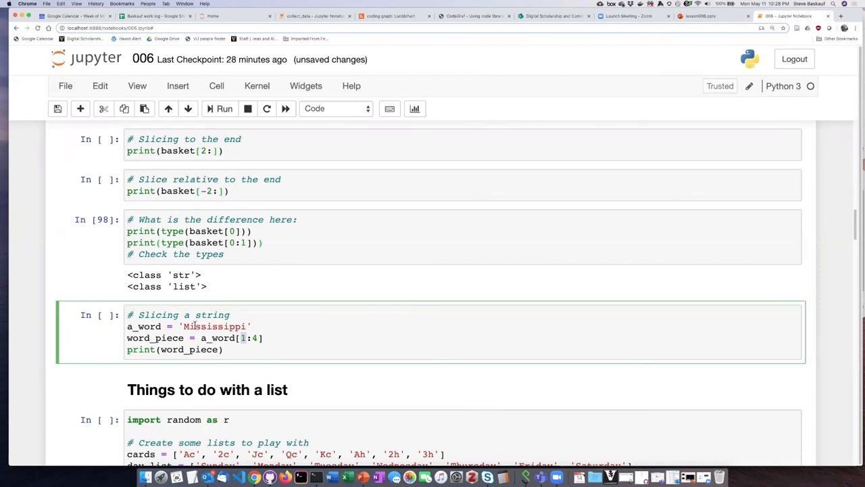
{"action": "left_click", "coordinate": [286, 315]}
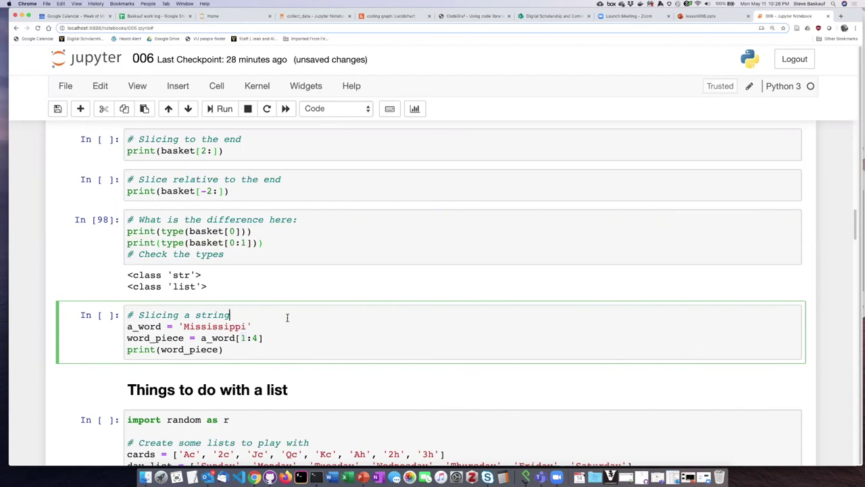
{"action": "left_click", "coordinate": [220, 108]}
{"action": "double_click", "coordinate": [139, 371]}
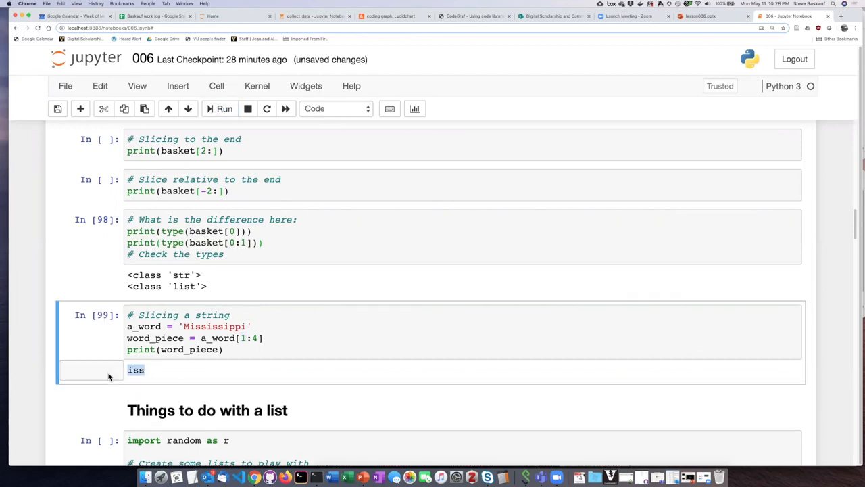